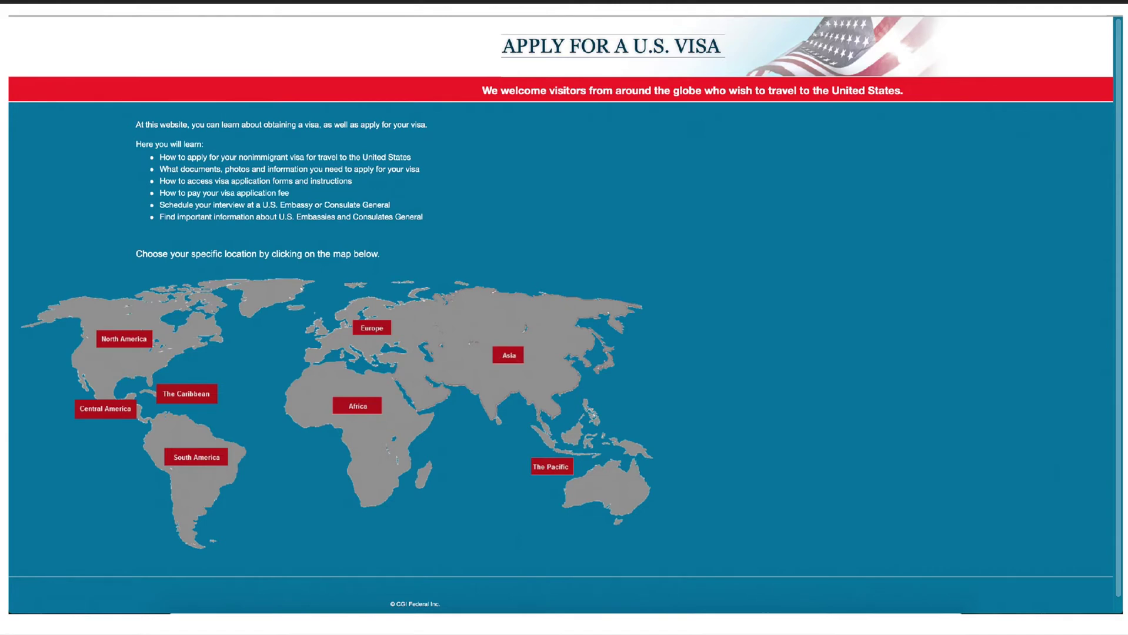
# Choose Europe on the map, then select Україна (Ukraine) from the country list
pyautogui.click(371, 327)
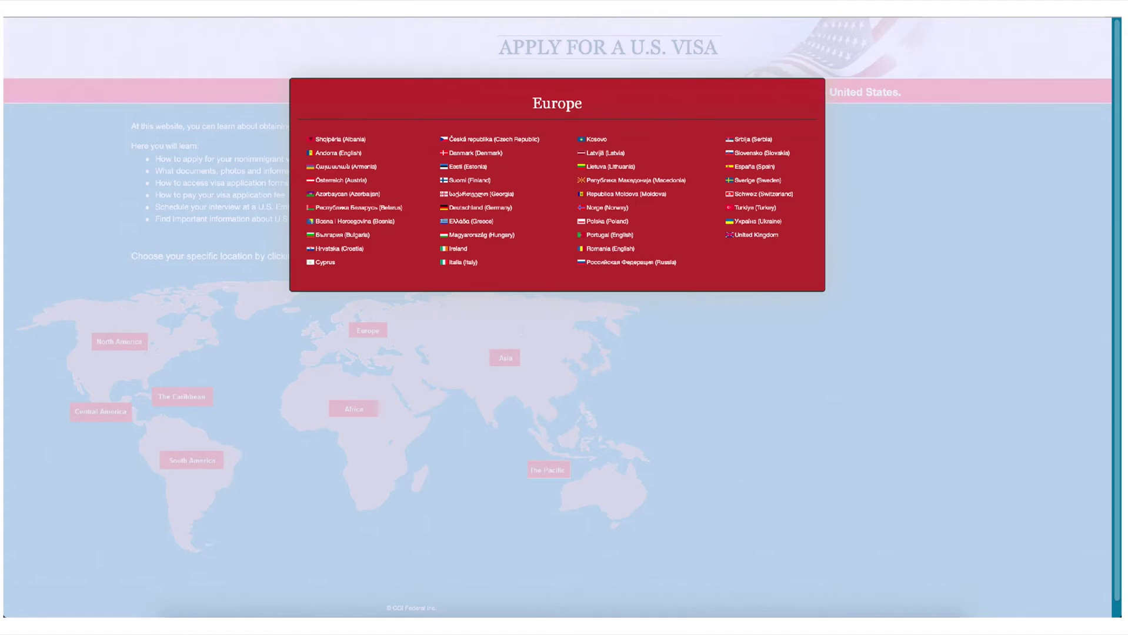
pyautogui.click(753, 221)
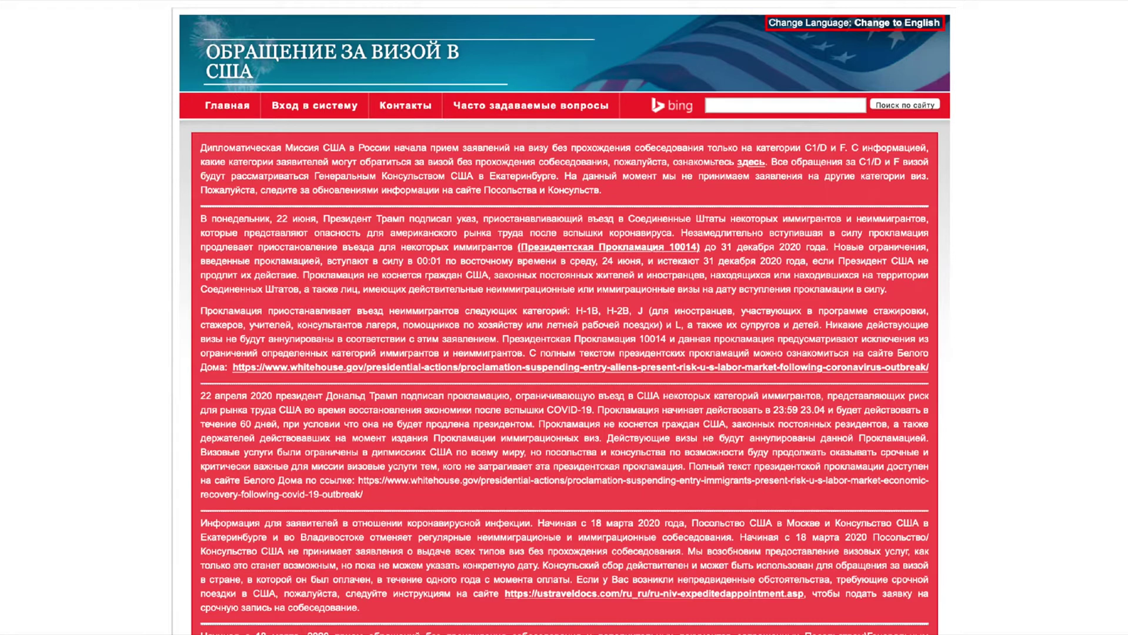
# Scroll down the visa notice page toward new user registration
pyautogui.scroll(-20, 564, 317)
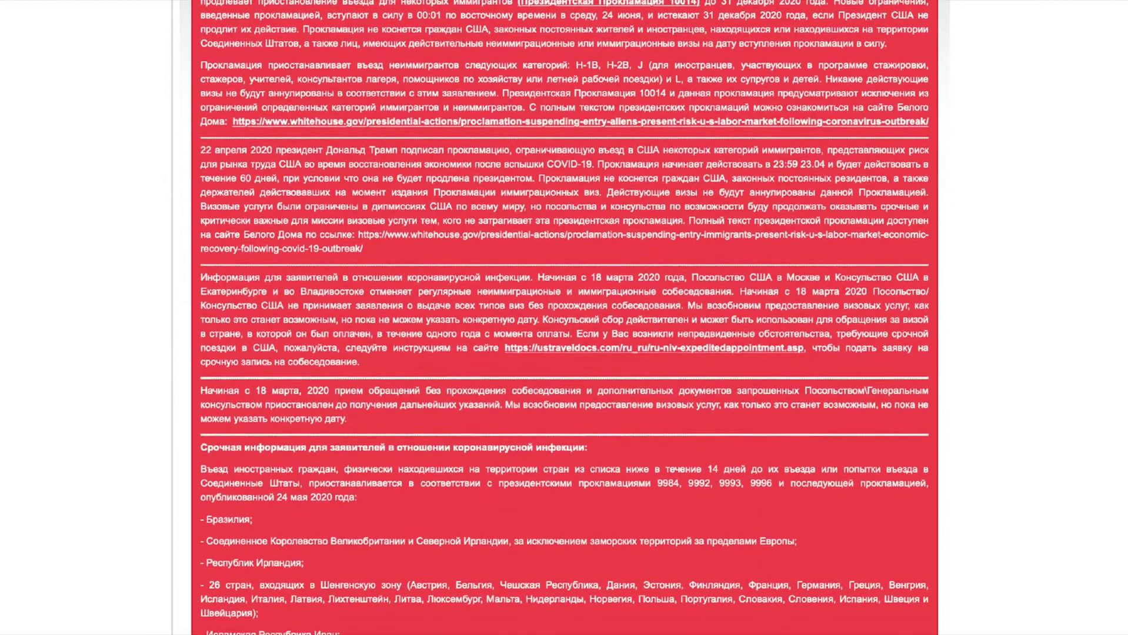
pyautogui.scroll(-4, 565, 317)
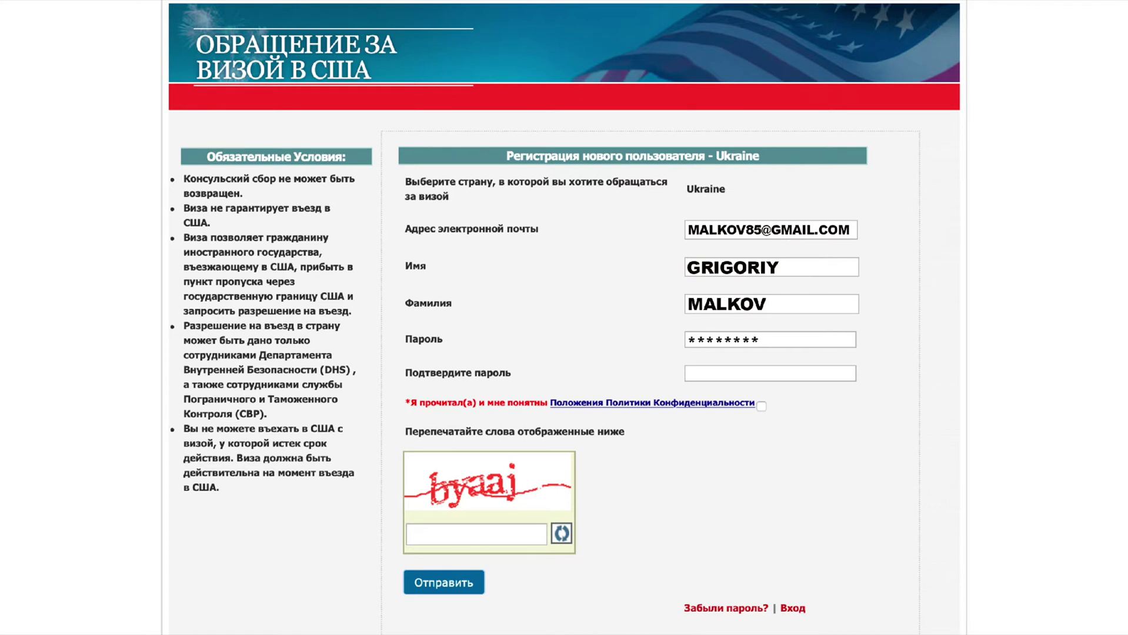
# Confirm the password, accept the privacy policy and enter the captcha code
pyautogui.hotkey('ctrl', 'v')
pyautogui.click(760, 406)
pyautogui.write('BYAAJ')
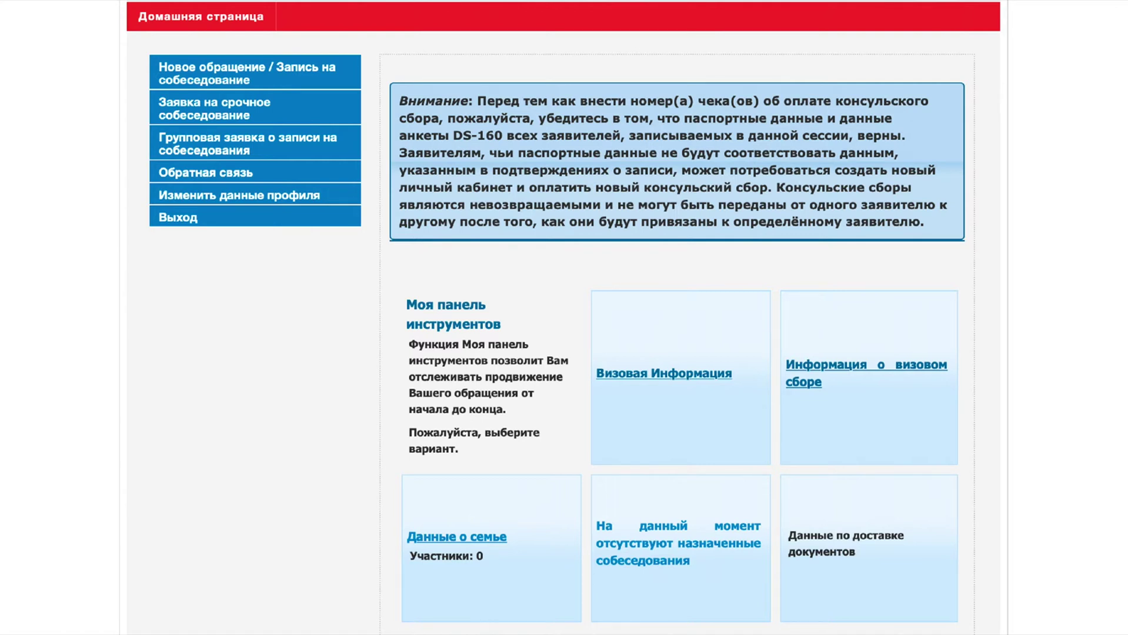
# Start a new nonimmigrant visa application with KYIV, UKRAINE as the embassy
pyautogui.click(247, 73)
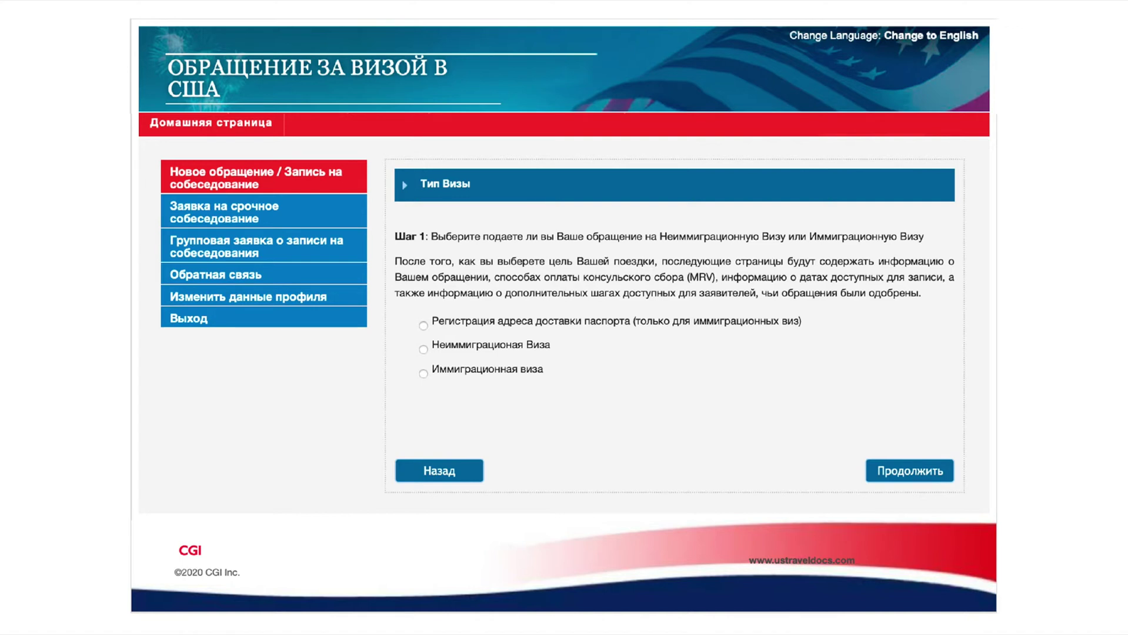
pyautogui.click(424, 350)
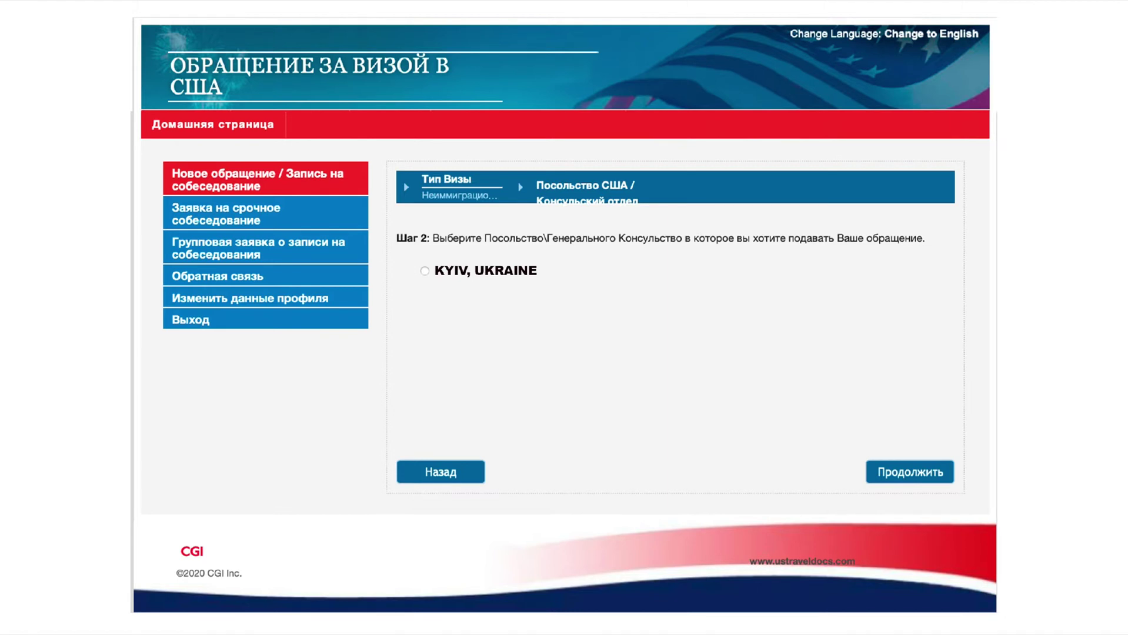
pyautogui.click(425, 270)
pyautogui.click(910, 472)
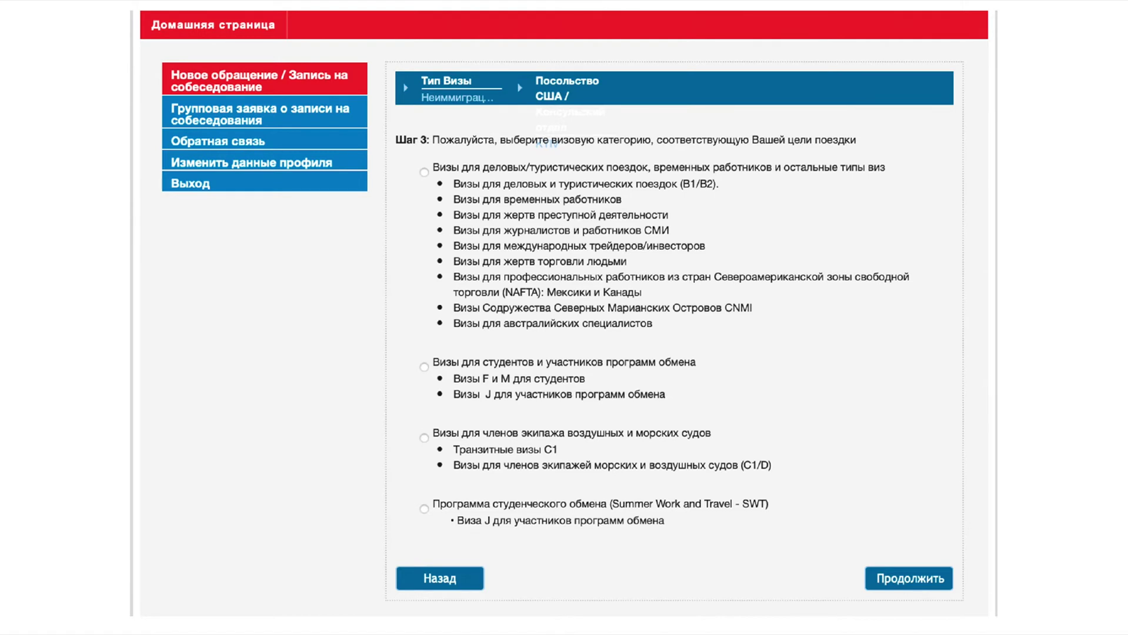
# Choose the business/tourist category and the B2 visa class, then accept the mandatory conditions
pyautogui.click(424, 172)
pyautogui.click(909, 578)
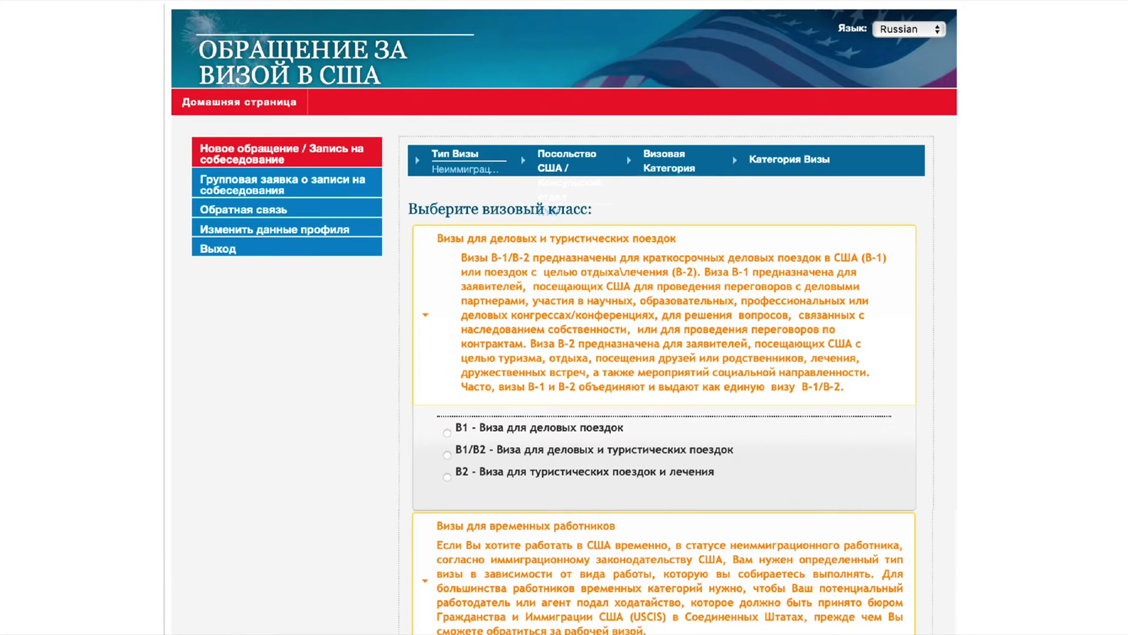
pyautogui.click(447, 477)
pyautogui.scroll(-20, 564, 318)
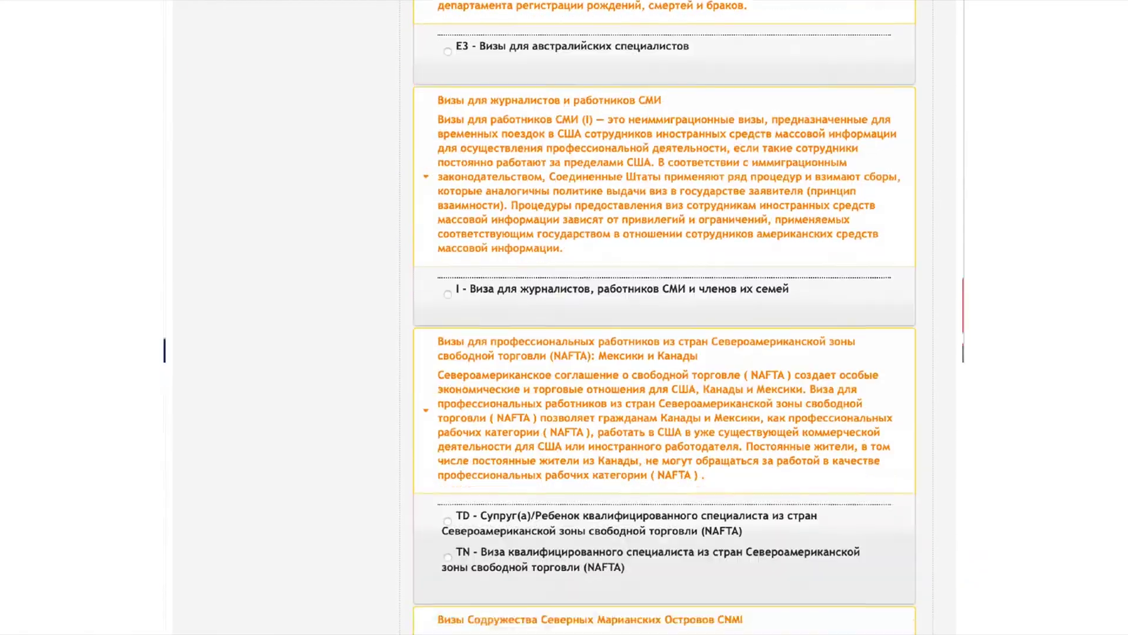
pyautogui.scroll(-20, 564, 317)
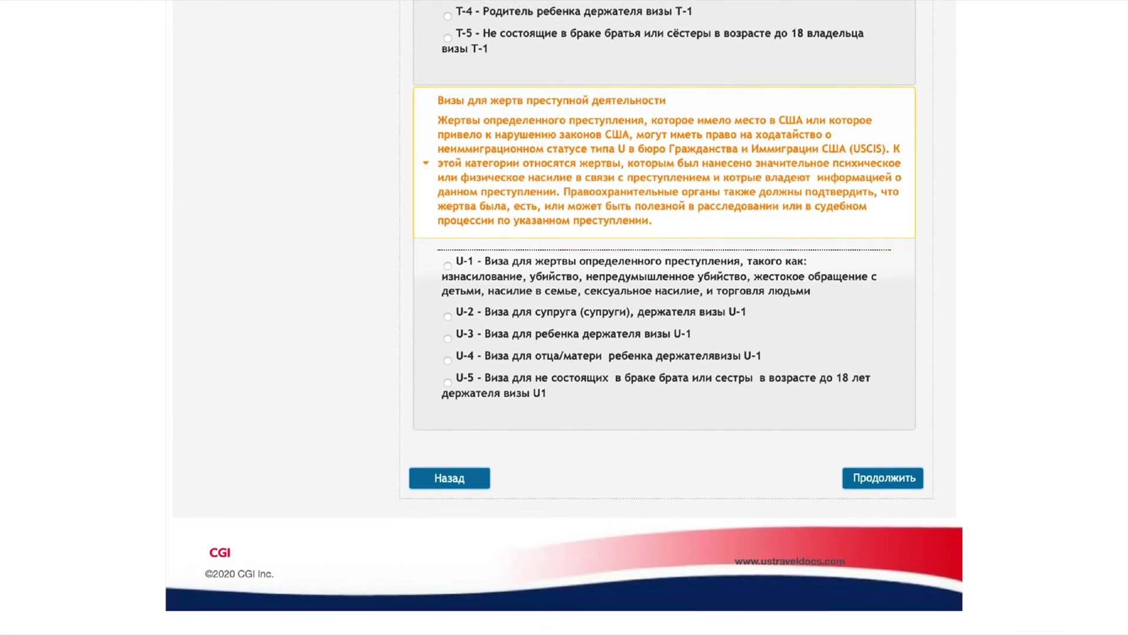
pyautogui.click(882, 478)
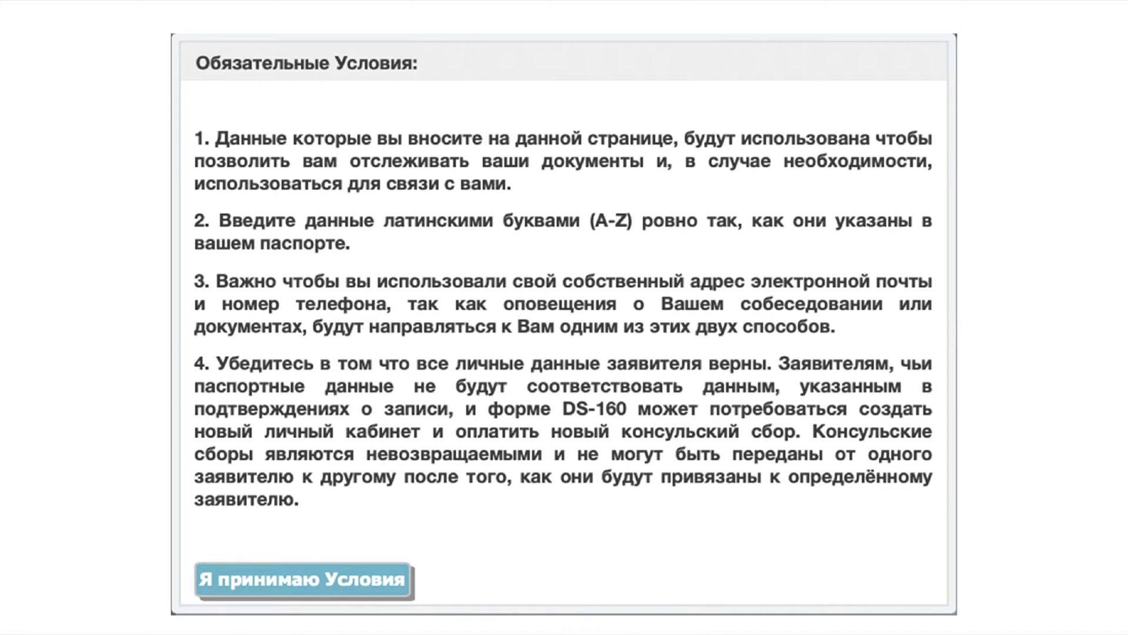
pyautogui.click(302, 580)
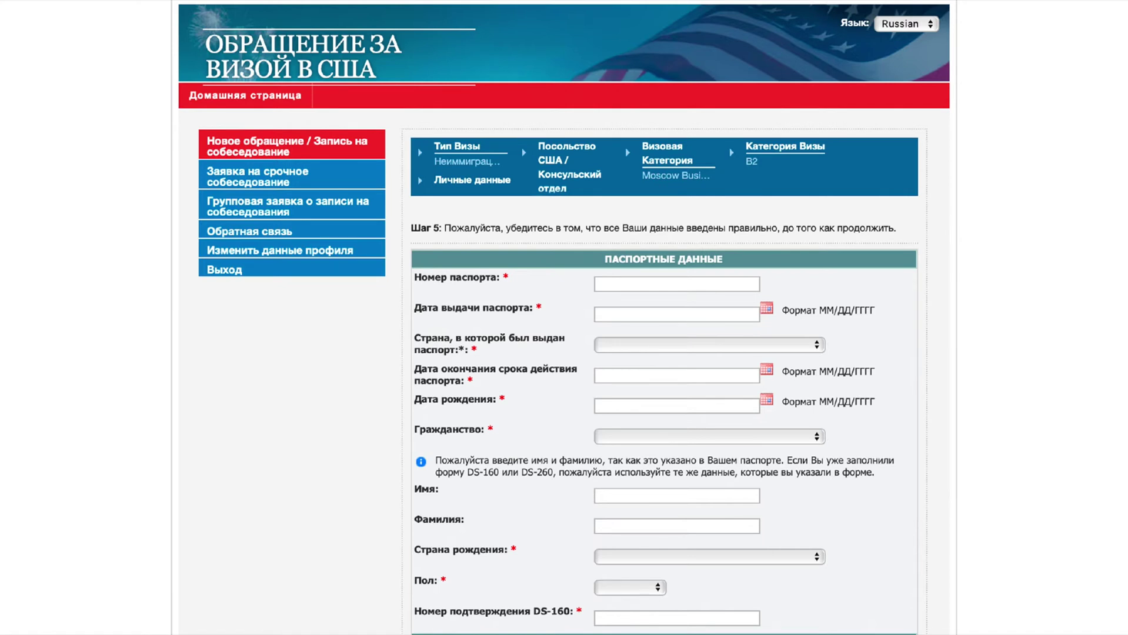
# Enter passport number, issue 08/26/2018, expiry 08/26/2028, birth date, Ukraine, applicant's name and DS-160 number
pyautogui.write('08/26/2018')
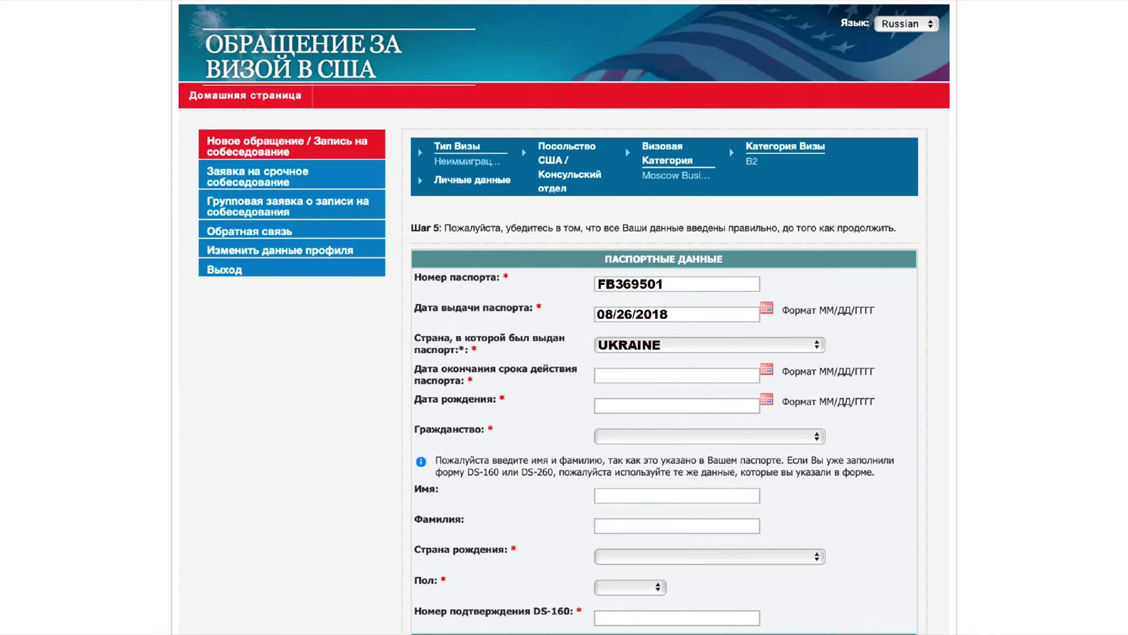
pyautogui.write('08/26/2028')
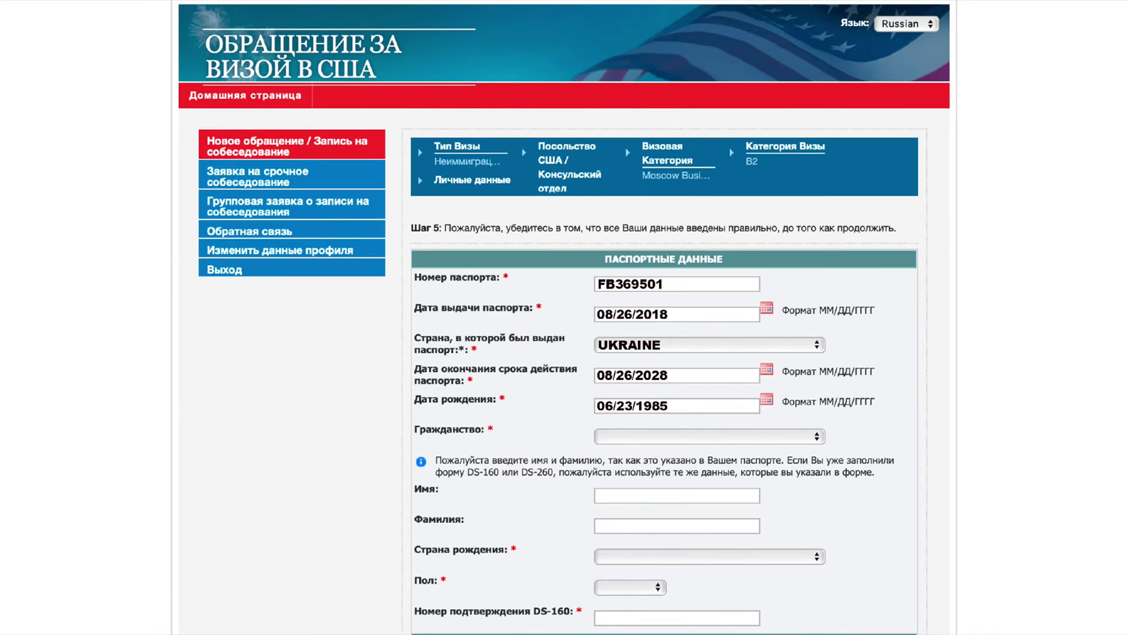
pyautogui.write('ukraine')
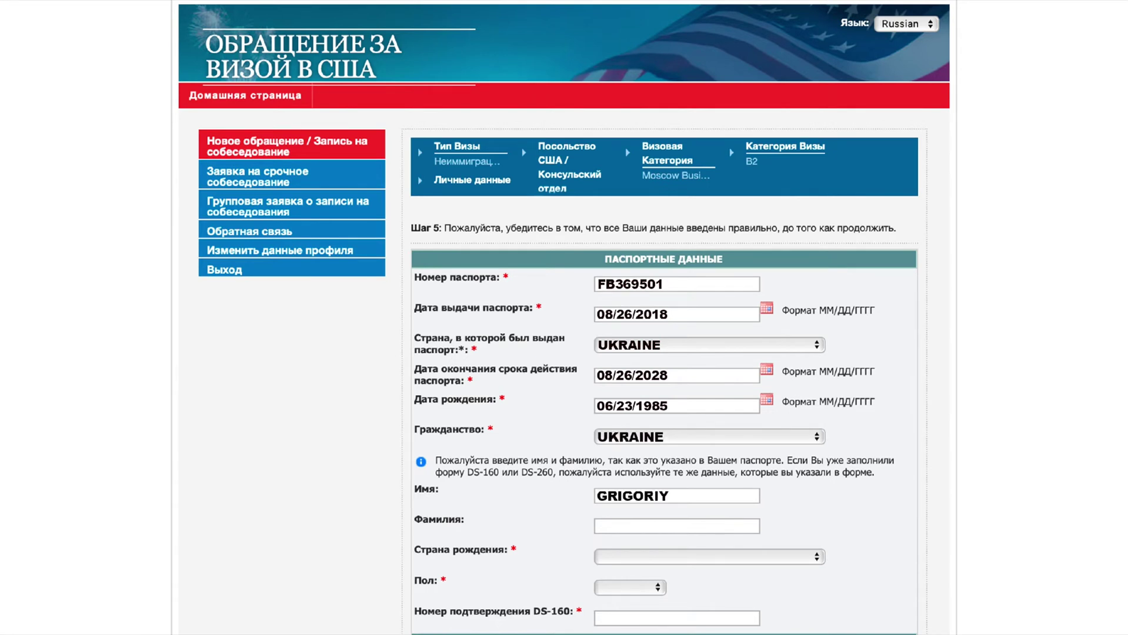
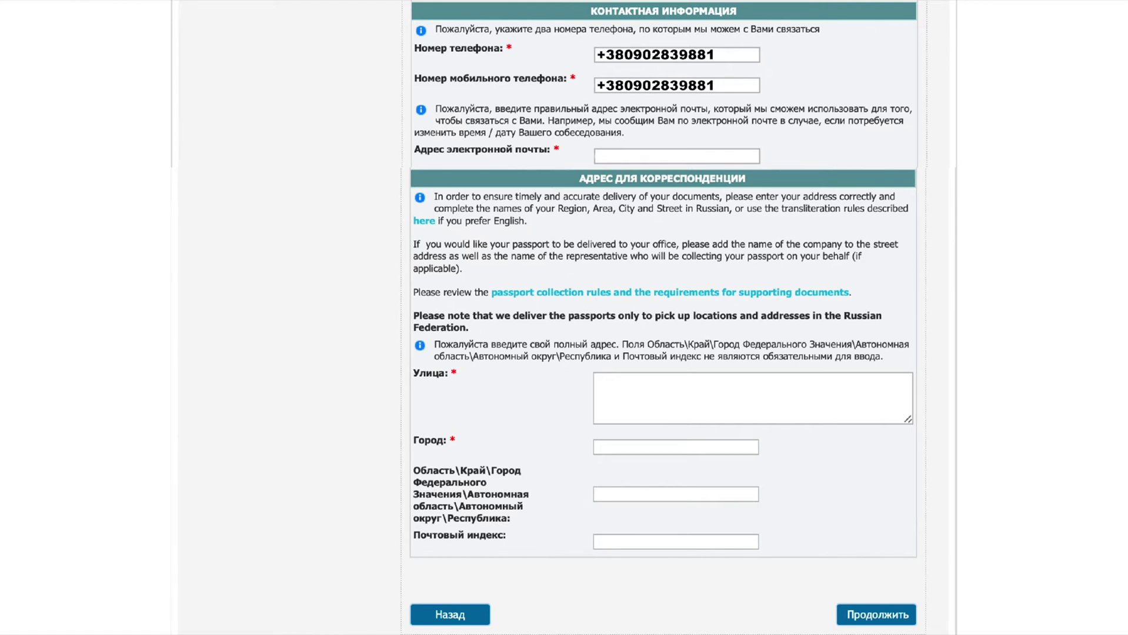
# Enter the contact e-mail and the mailing address street, city, region and postal code
pyautogui.hotkey('ctrl', 'v')
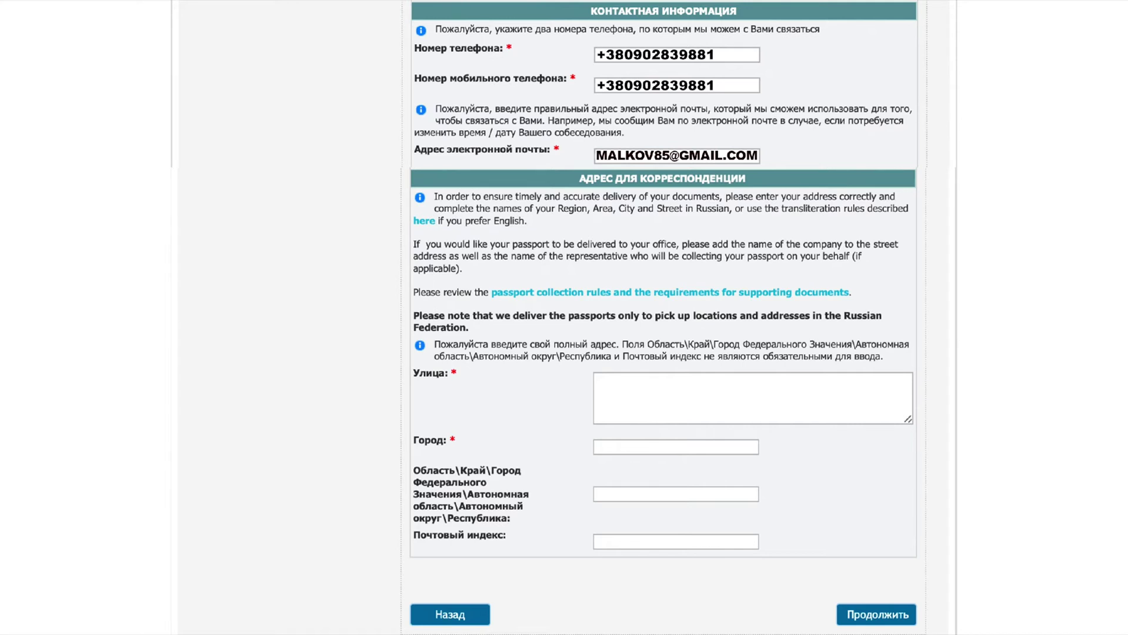
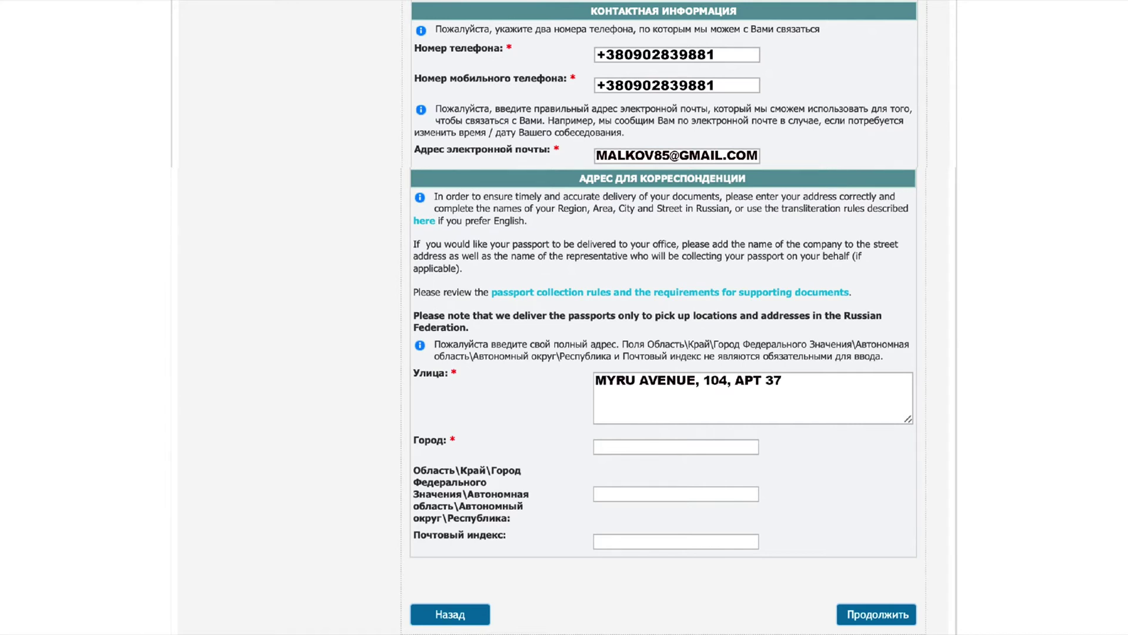
pyautogui.click(675, 447)
pyautogui.write('KYIV')
pyautogui.click(675, 494)
pyautogui.write('KYIV REGION')
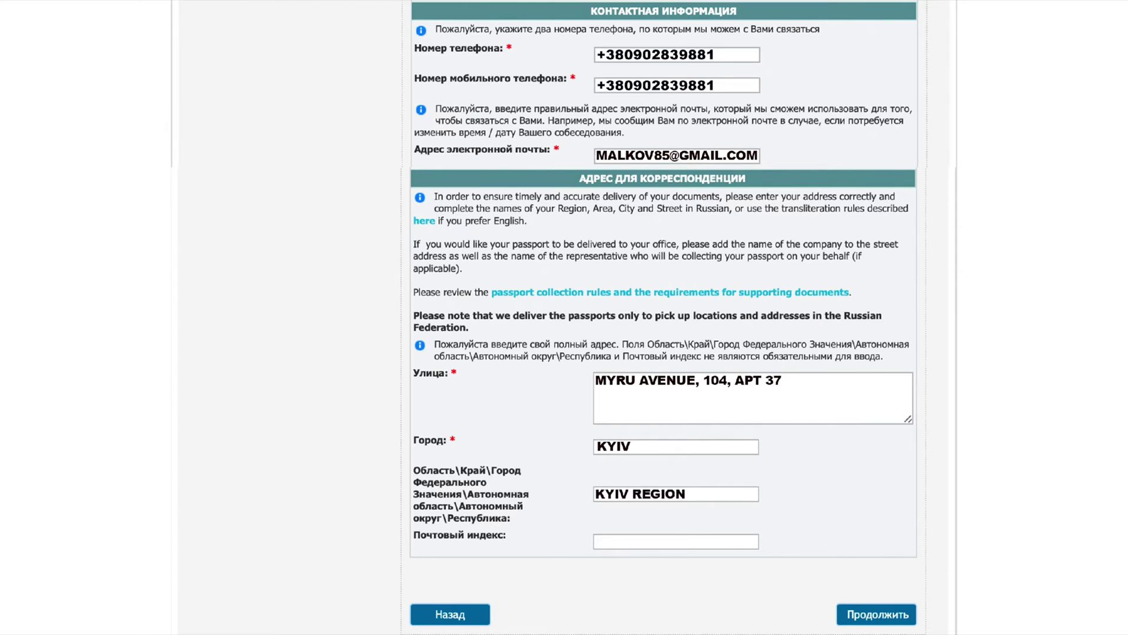
pyautogui.click(675, 541)
pyautogui.write('07400')
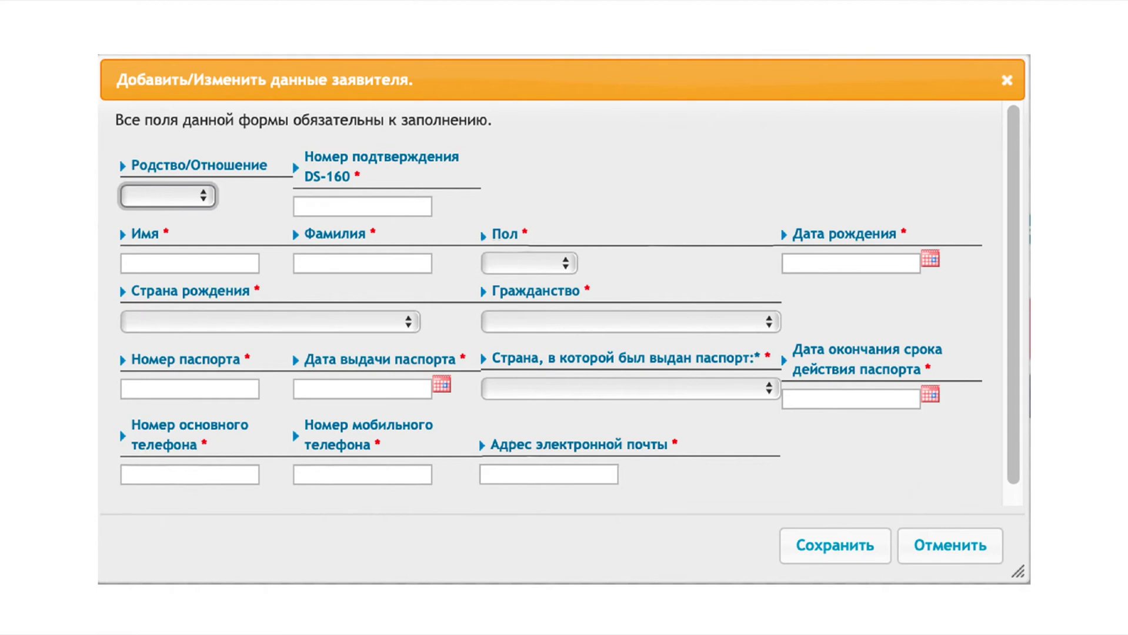
# Set relationship SPOUSE, DS-160 number, name, FEMALE, birth date, and Ukraine birth country and citizenship
pyautogui.press('Down')
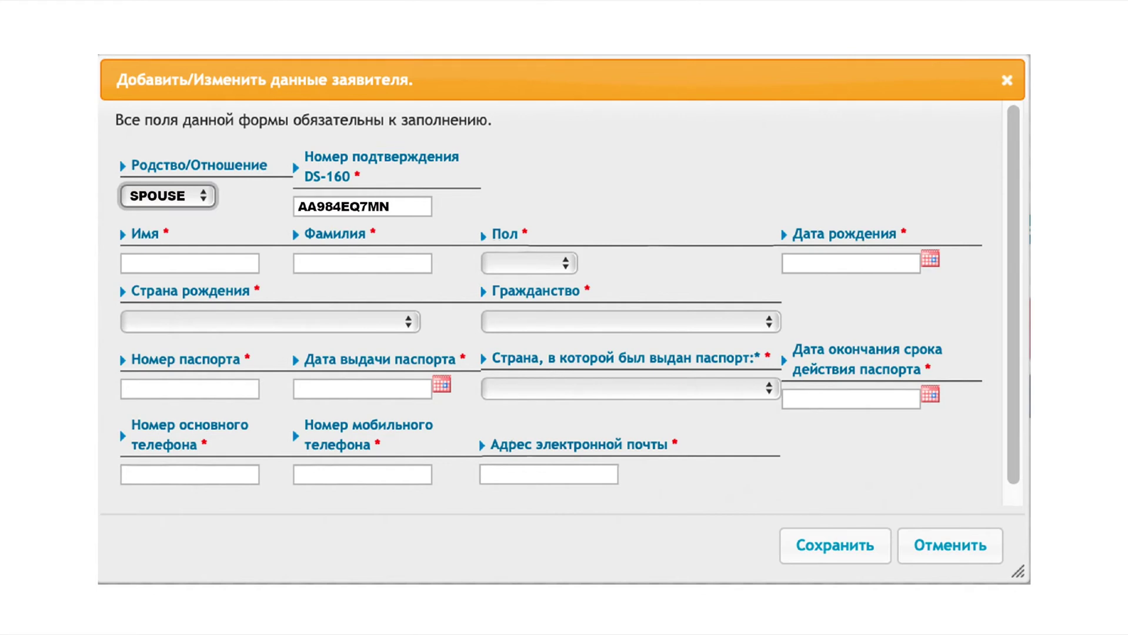
pyautogui.click(529, 263)
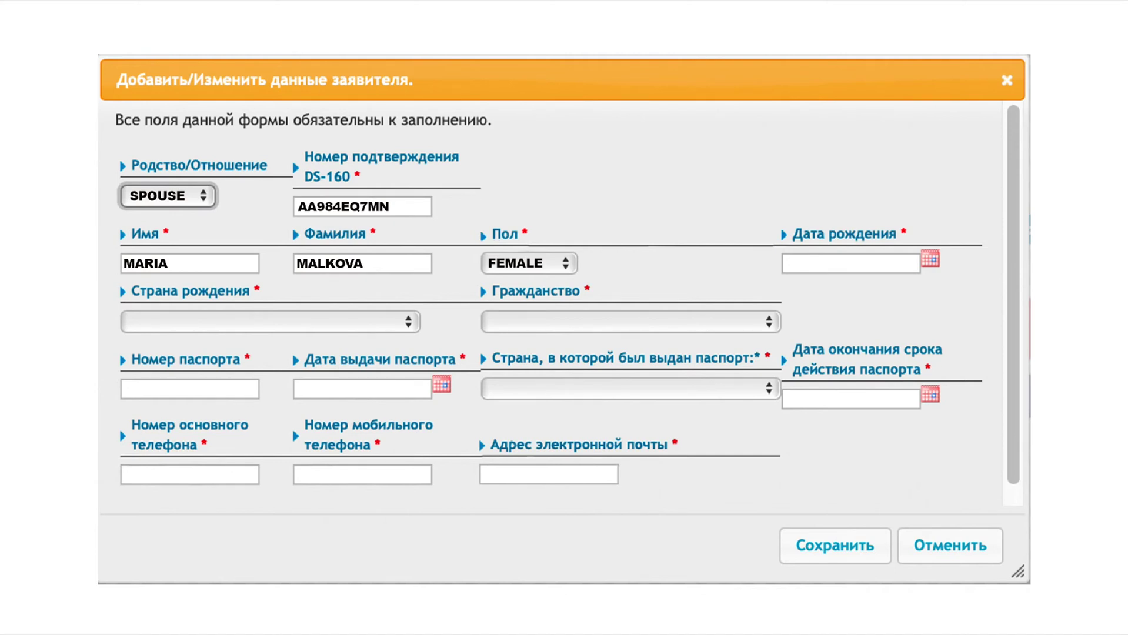
pyautogui.click(270, 322)
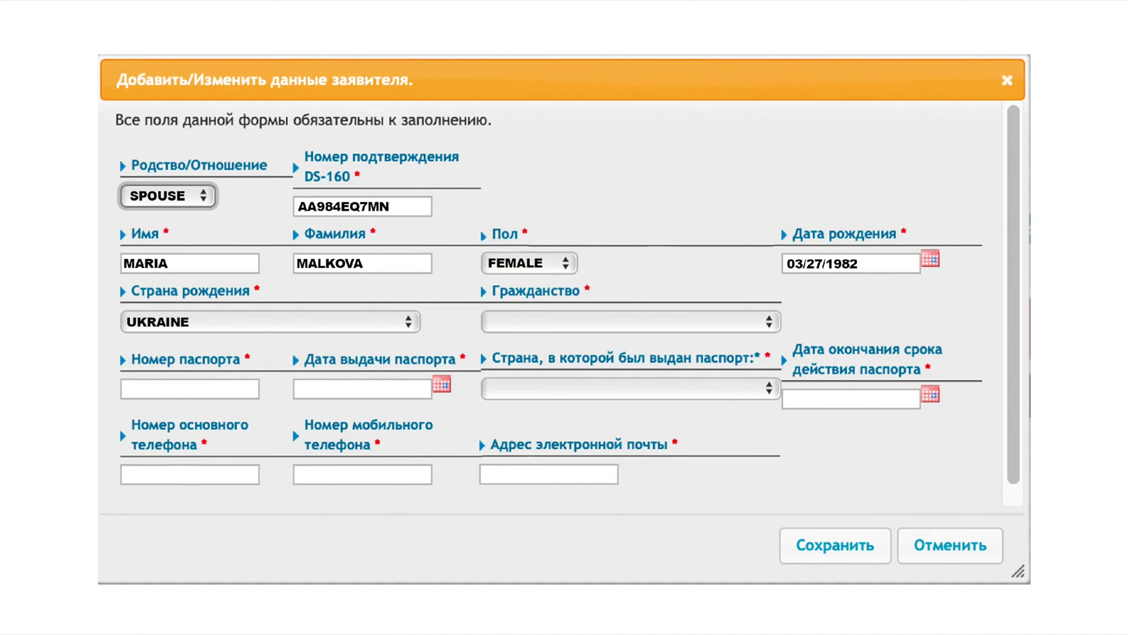
pyautogui.click(631, 322)
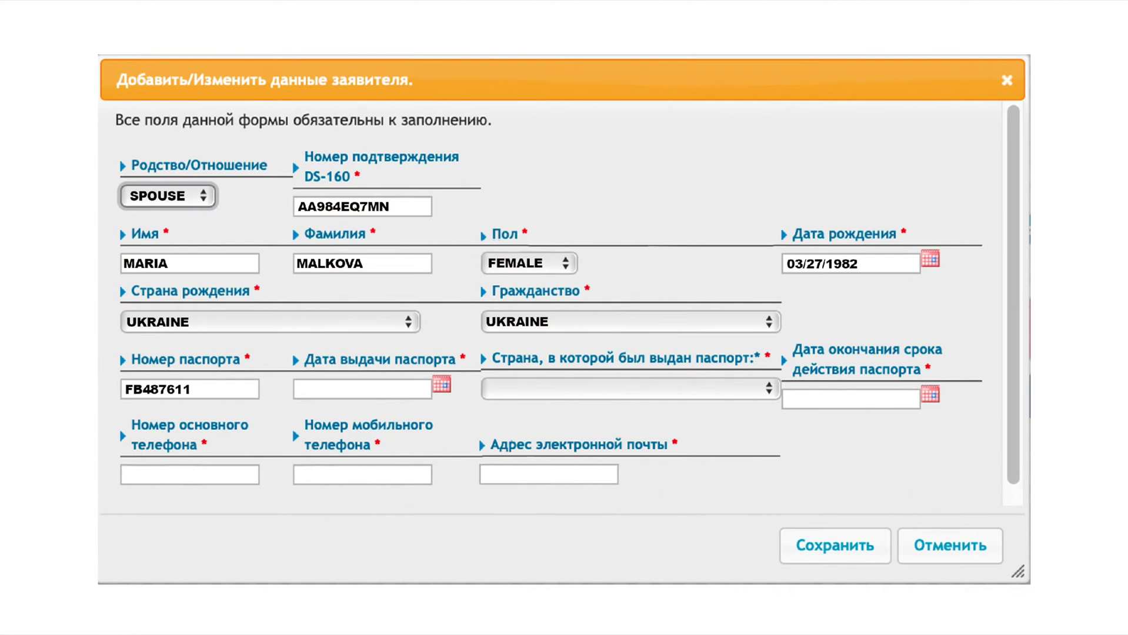
# Enter spouse's passport (issued 11/10/2018 in UKRAINE, expires 11/10/2028), phone numbers and e-mail
pyautogui.write('11/10/2018')
pyautogui.click(631, 388)
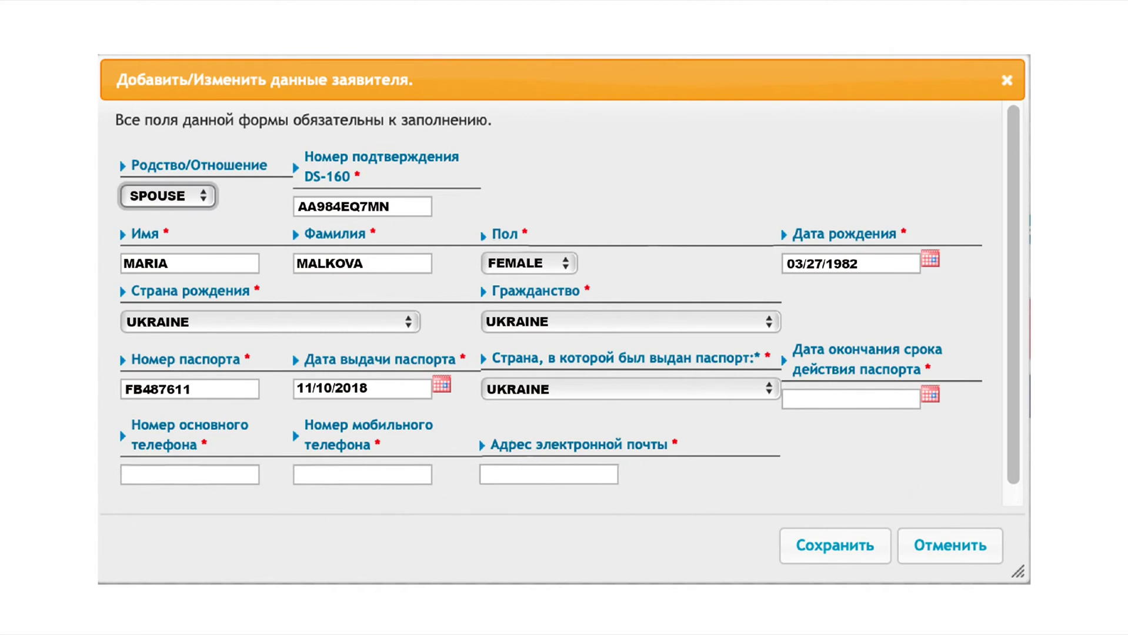
pyautogui.write('11/10/2028')
pyautogui.hotkey('ctrl', 'v')
pyautogui.press('Tab')
pyautogui.hotkey('ctrl', 'v')
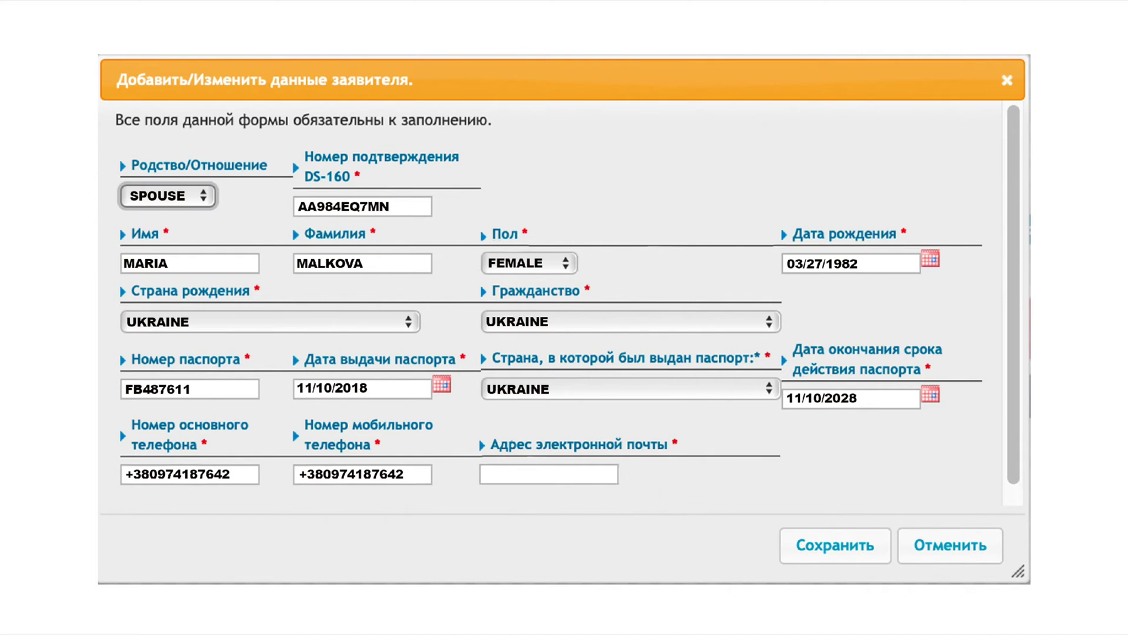
pyautogui.press('Tab')
pyautogui.hotkey('ctrl', 'v')
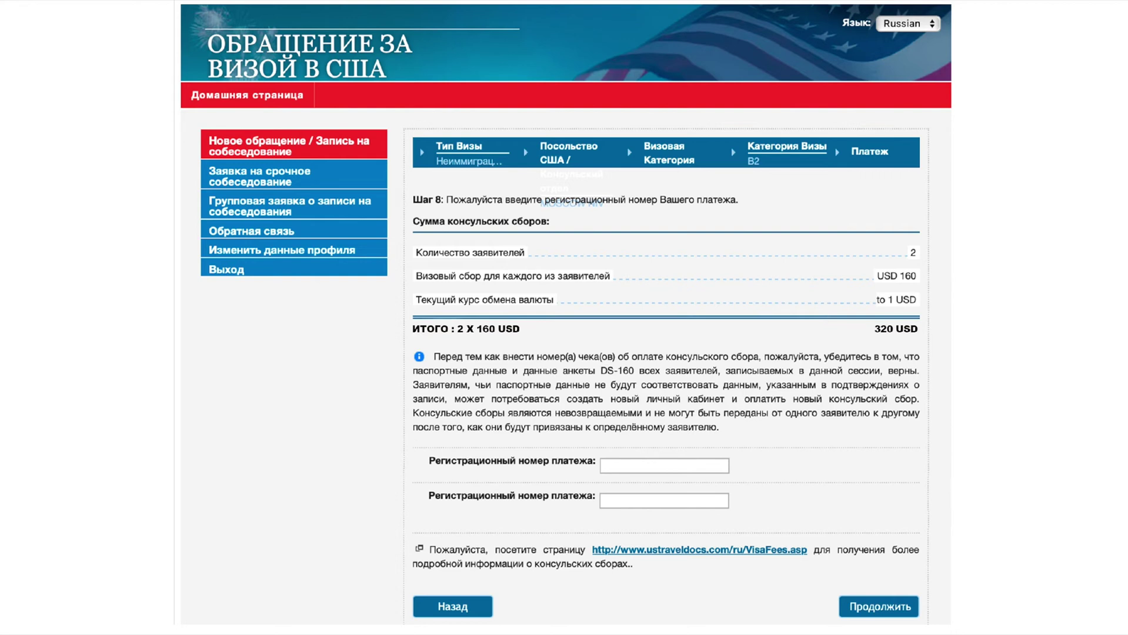
# Enter the payment registration numbers for both applicants
pyautogui.hotkey('ctrl', 'v')
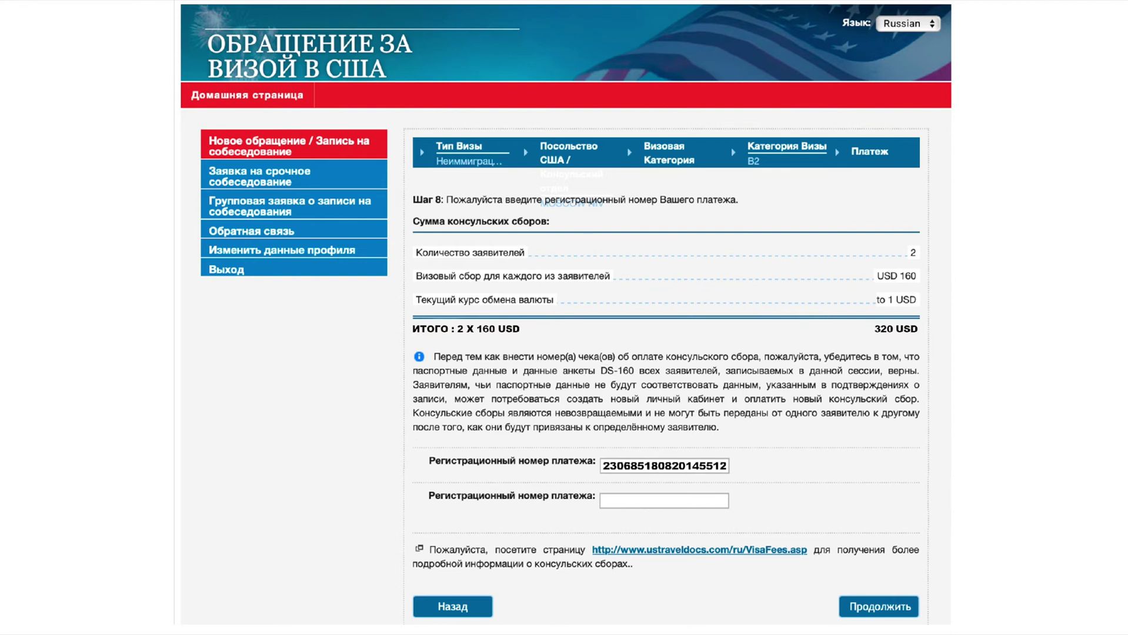
pyautogui.hotkey('ctrl', 'v')
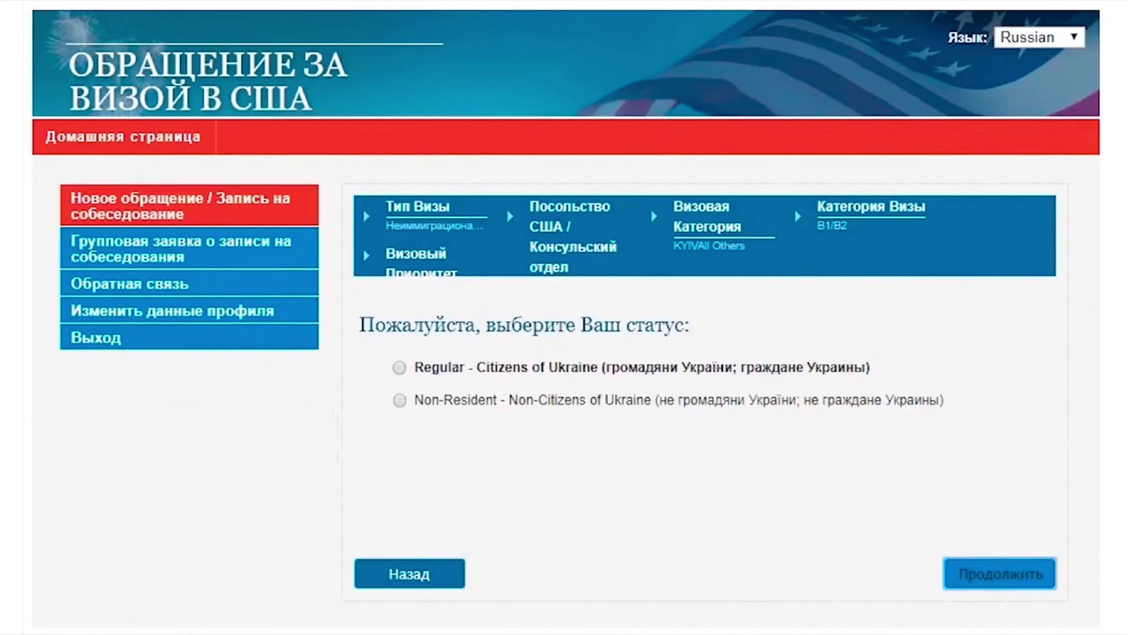
# Select the Regular – Citizens of Ukraine applicant status
pyautogui.click(399, 367)
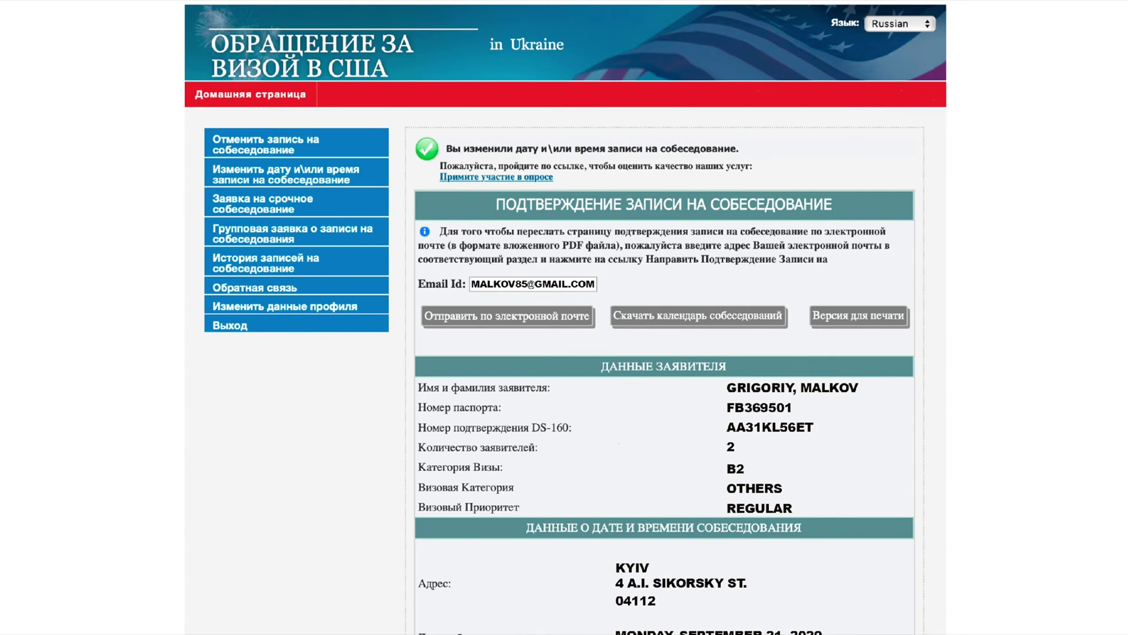
# Scroll the confirmation to check the September 21, 2020 09:30 interview, delivery details and USD 160 fees
pyautogui.scroll(-10, 564, 318)
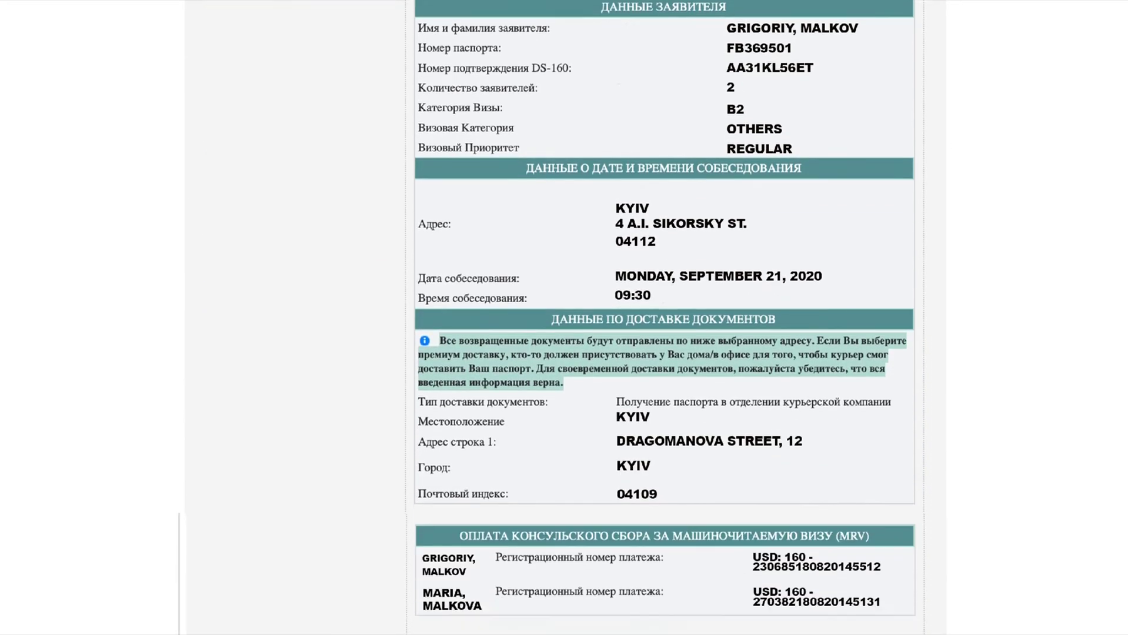
pyautogui.scroll(-12, 565, 317)
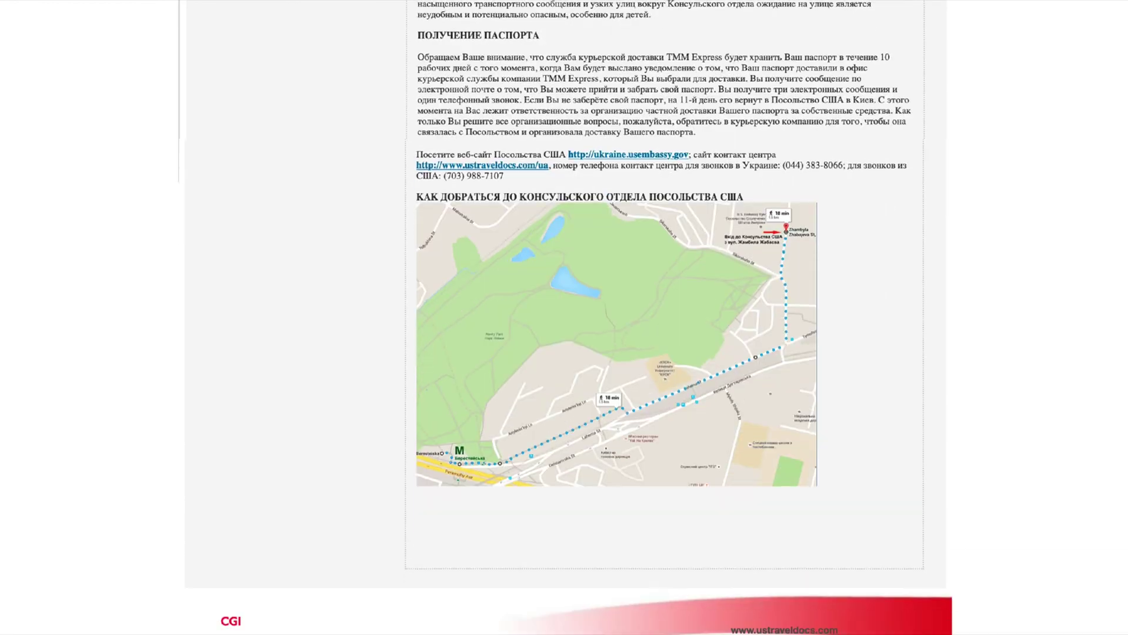
pyautogui.scroll(12, 564, 318)
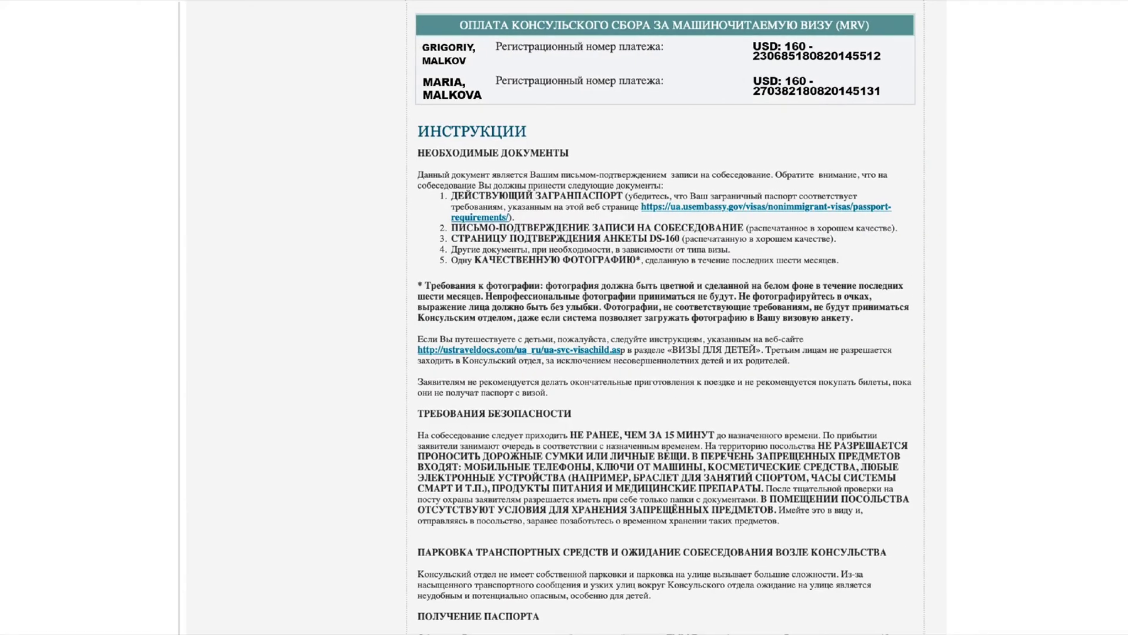